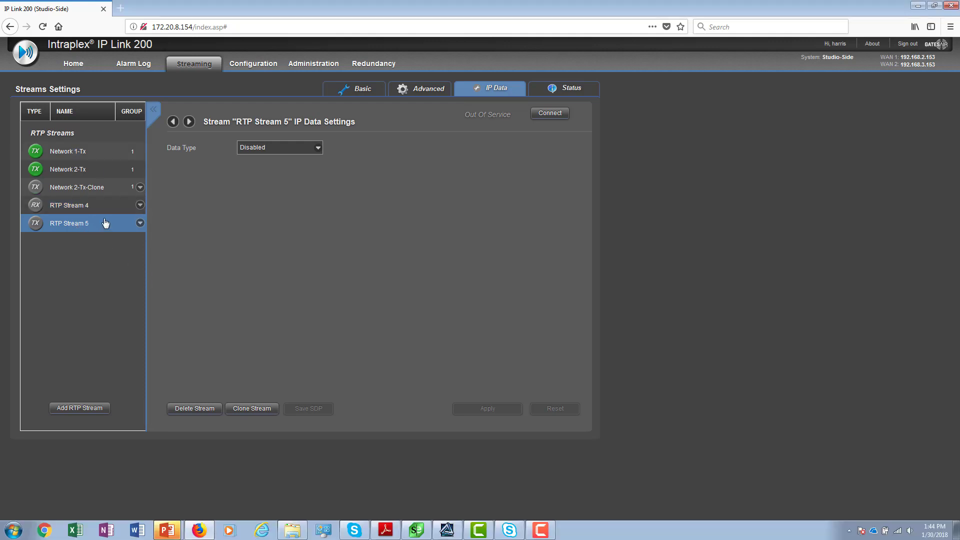
Show RTP Stream 5's Basic settings and check the Stream type list, keeping Audio
click(359, 90)
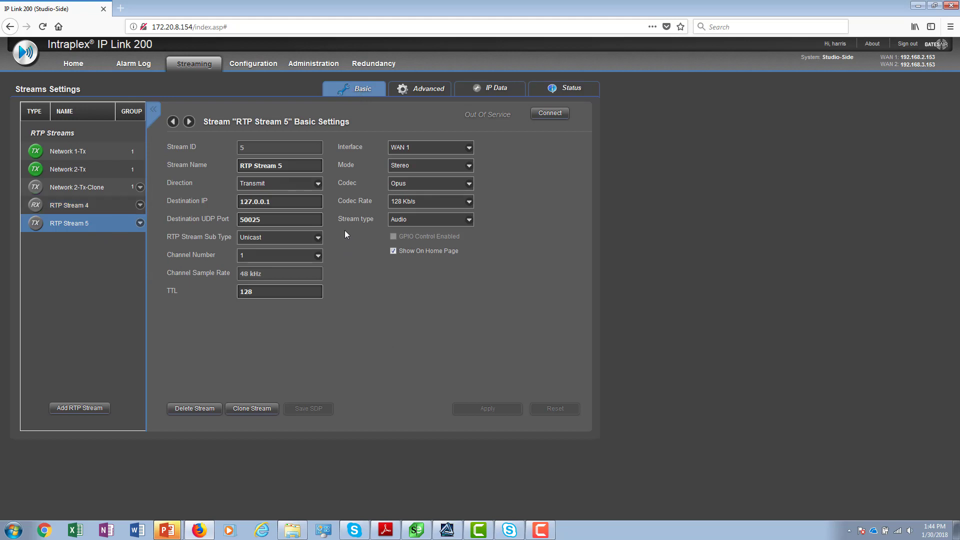
click(471, 223)
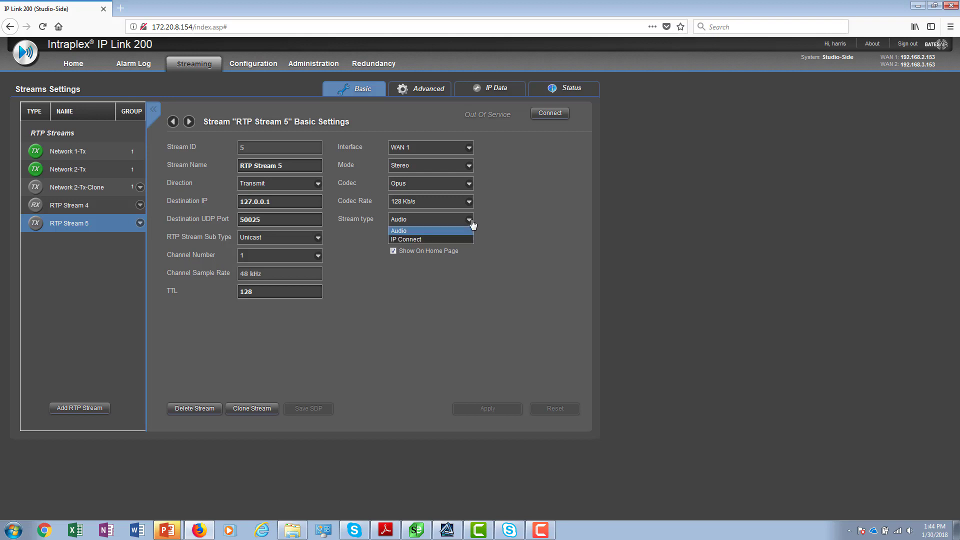
click(539, 223)
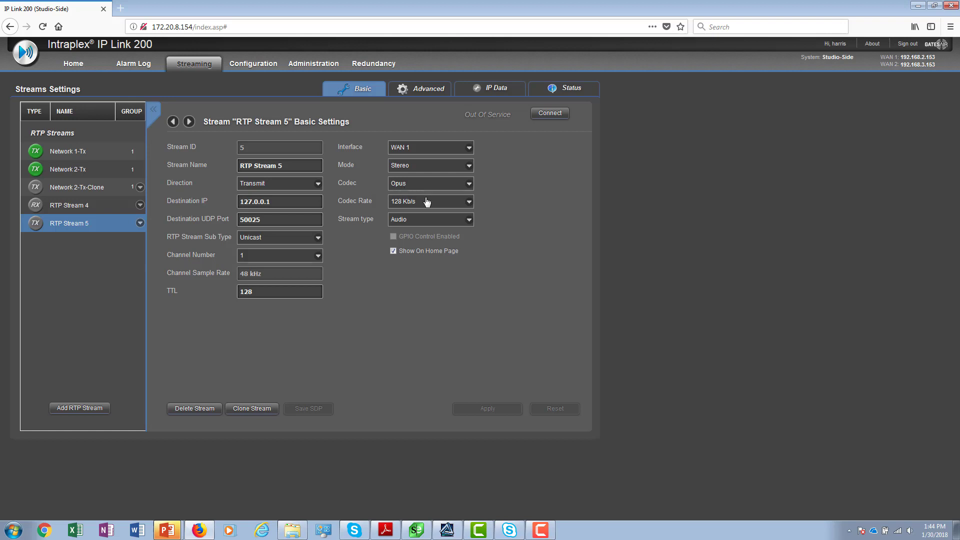
Move through the Advanced and Basic tabs to RTP Stream 5's IP Data page, showing Data Type Disabled
click(425, 98)
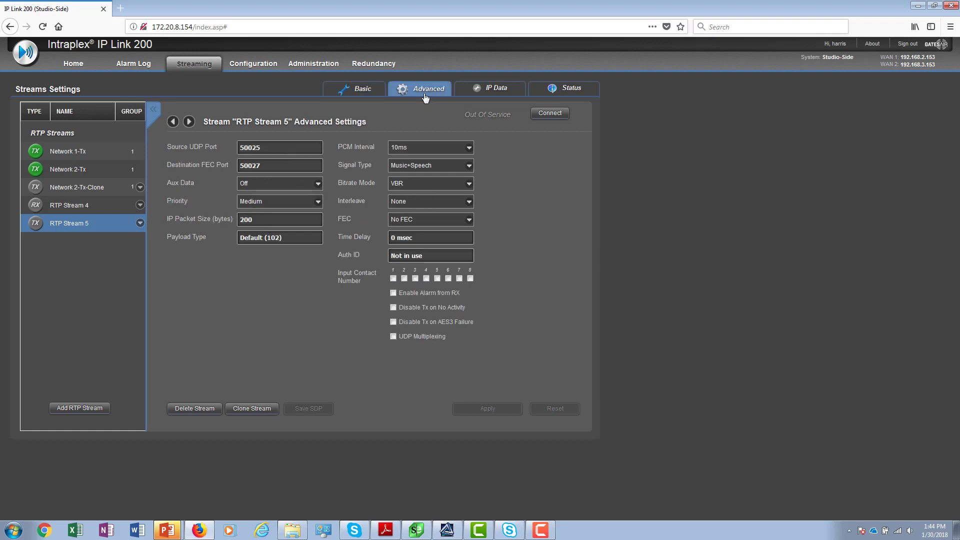
click(361, 90)
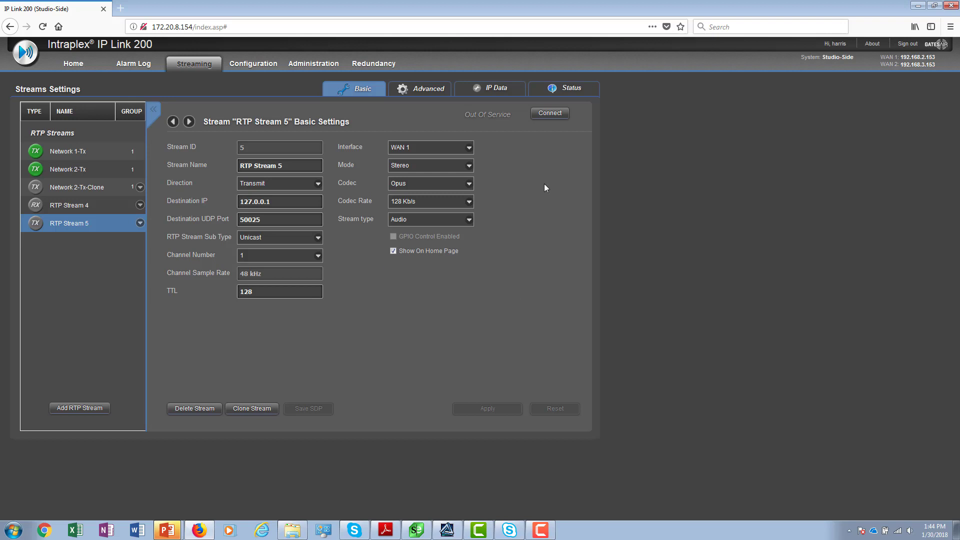
click(502, 97)
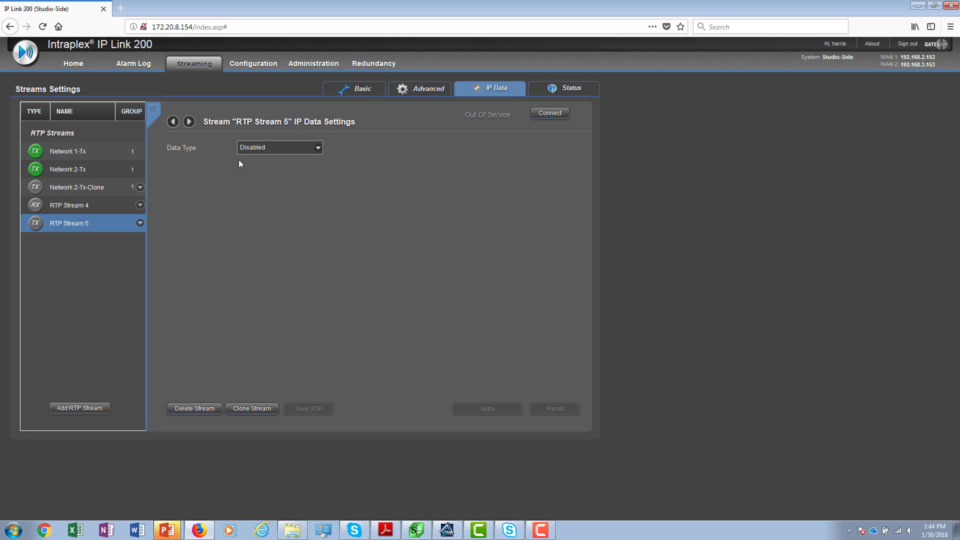
Drop down RTP Stream 5's Data Type list to see Disabled, UDP and IP
click(319, 150)
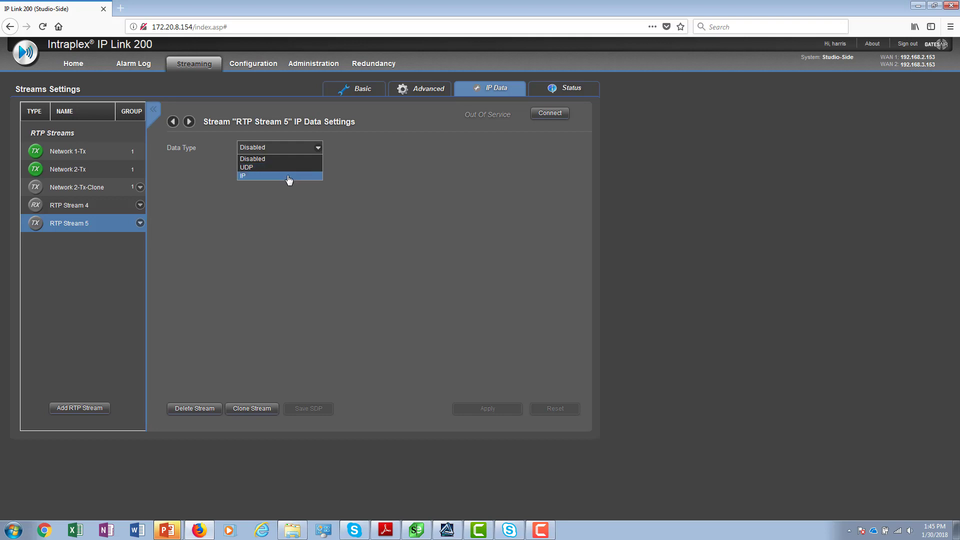
Set RTP Stream 5's Data Type to IP (192.20.8.1 to 192.20.8.2) and apply it
click(289, 176)
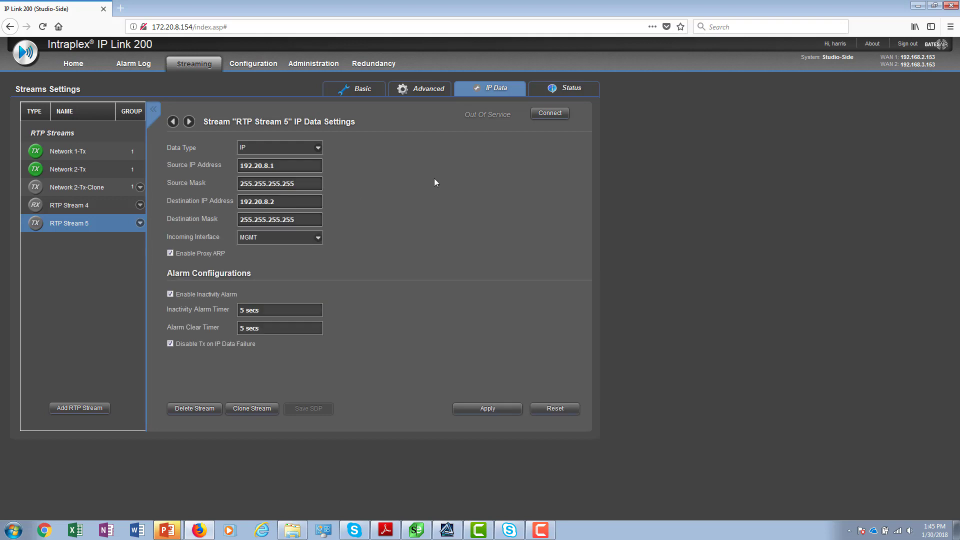
click(487, 409)
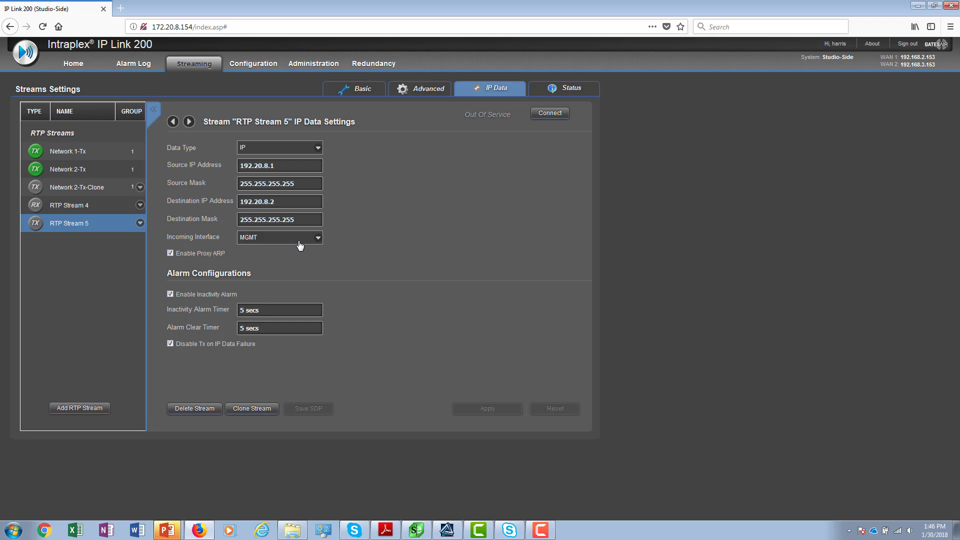
click(319, 241)
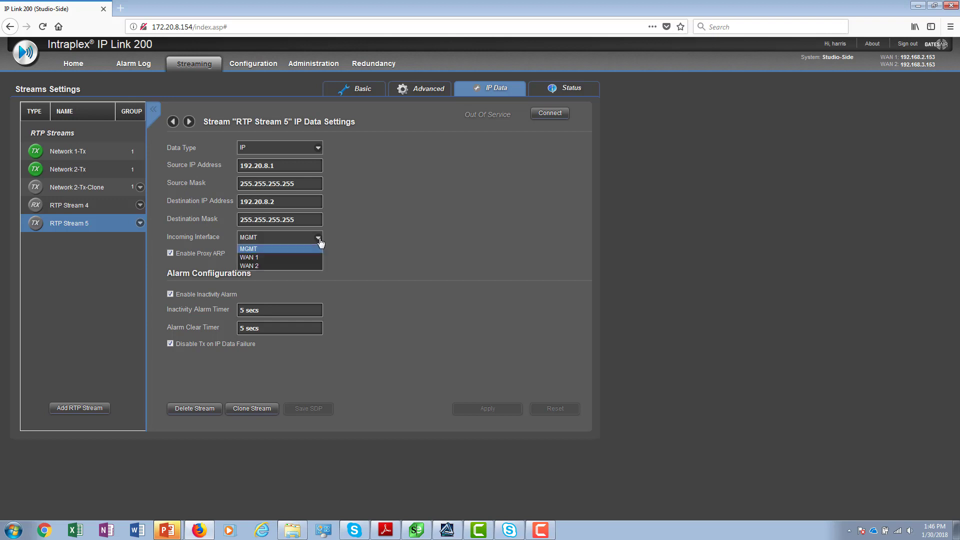
click(390, 229)
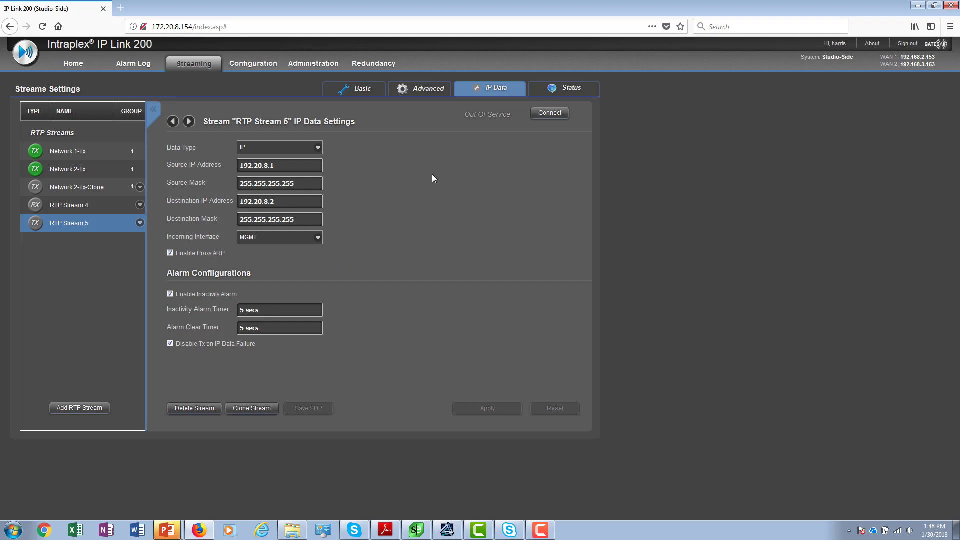
On the Advanced tab, leave Aux Data Off, enable input contact 1, and apply
click(429, 92)
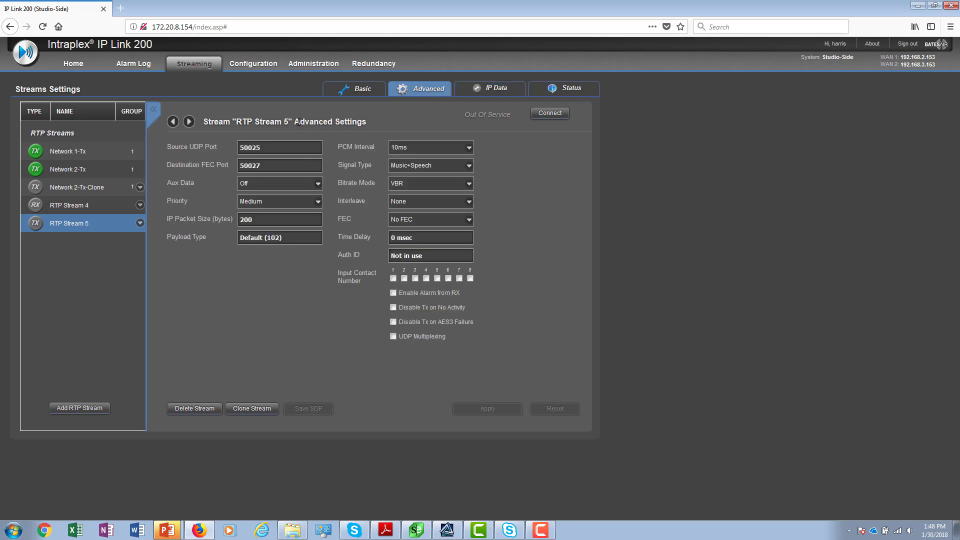
click(271, 184)
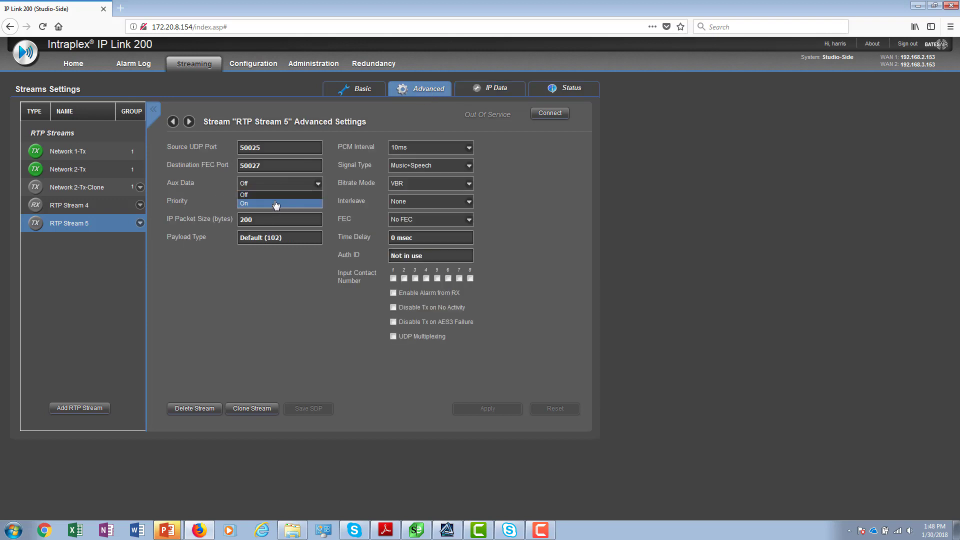
click(275, 196)
click(394, 279)
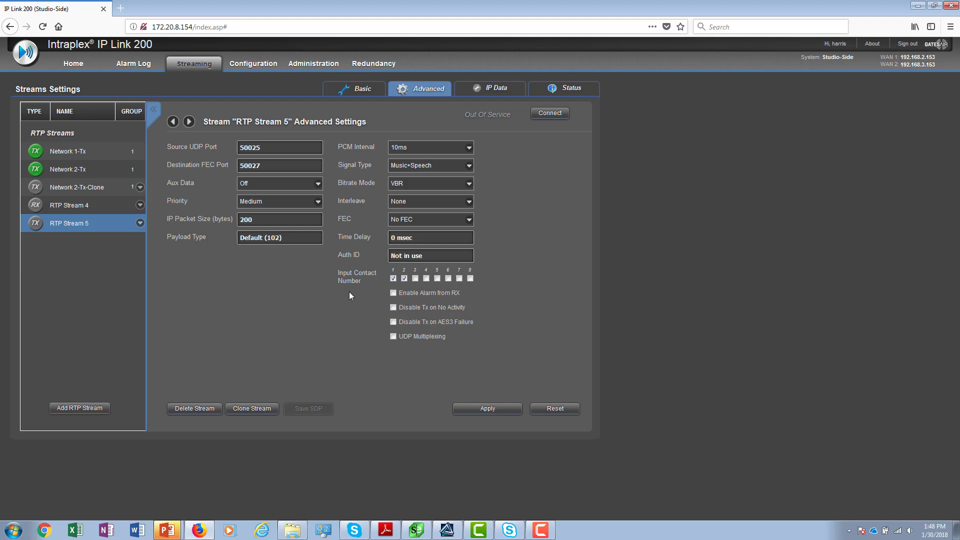
click(480, 409)
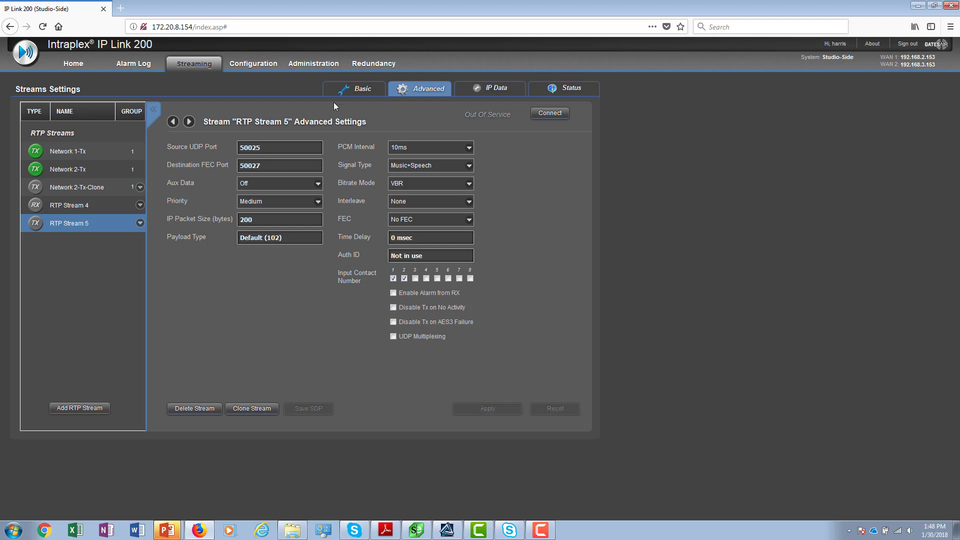
Change RTP Stream 5's Stream type to IP Connect on the Basic tab
click(351, 94)
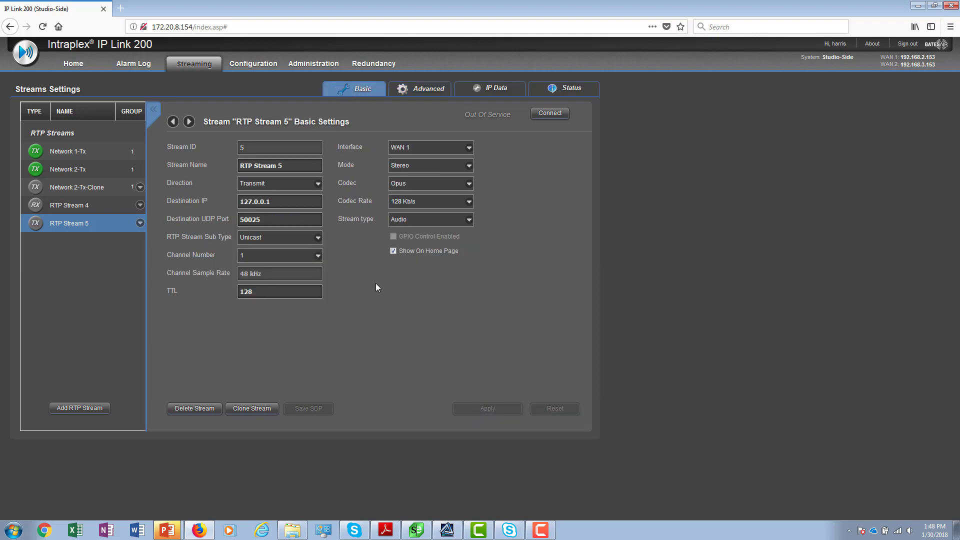
click(413, 221)
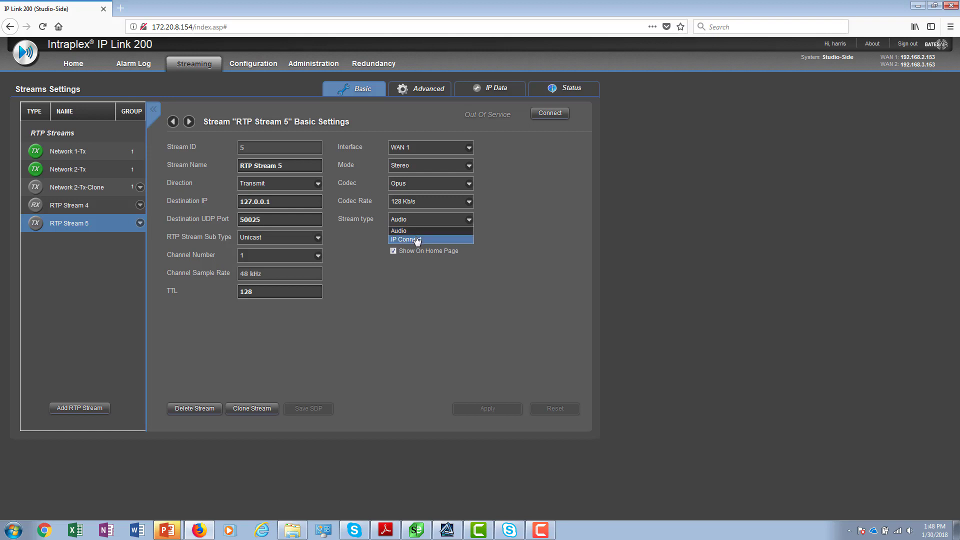
click(417, 240)
Apply the IP Connect stream type and check RTP Stream 5's IP Data page
click(488, 410)
click(490, 94)
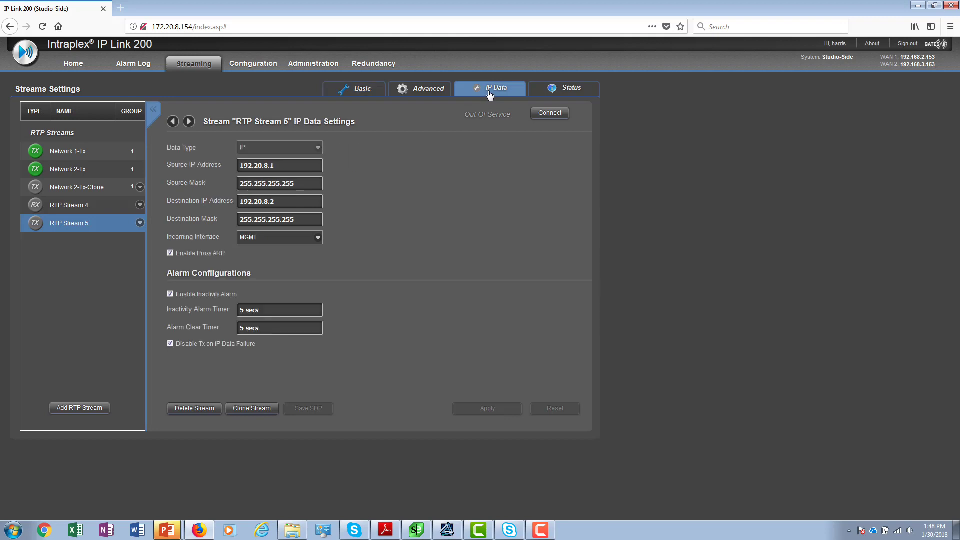
click(354, 99)
Make RTP Stream 5 an Audio stream using the Opus codec, applying each change
click(429, 167)
click(415, 177)
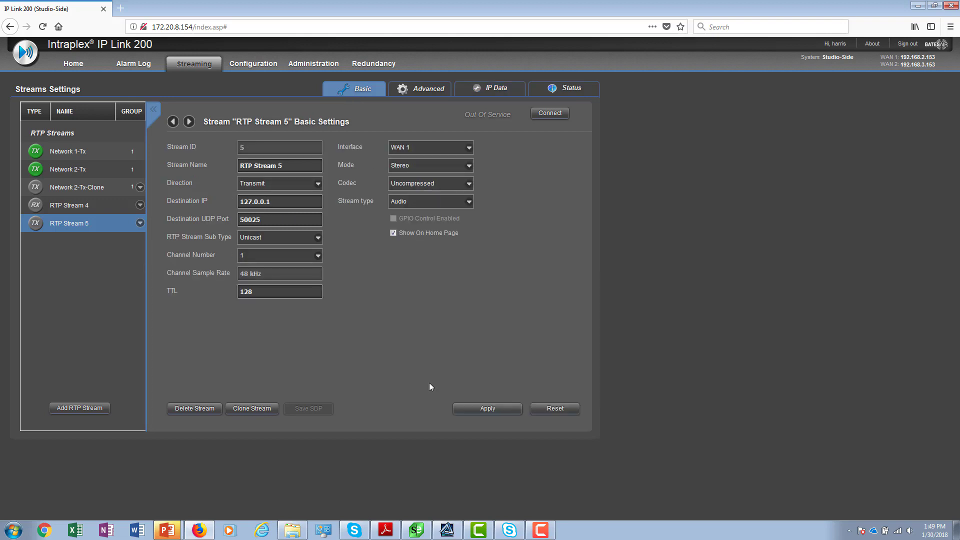
click(481, 413)
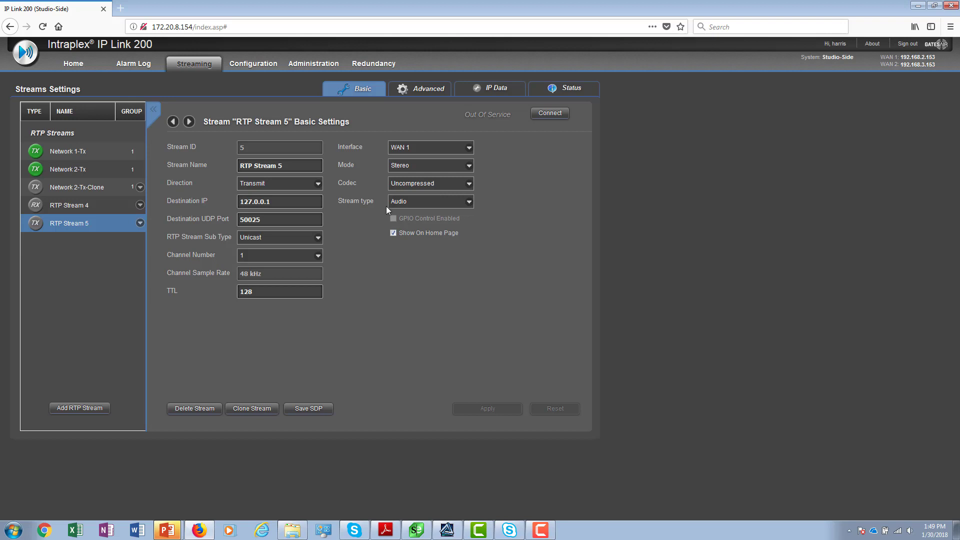
click(410, 186)
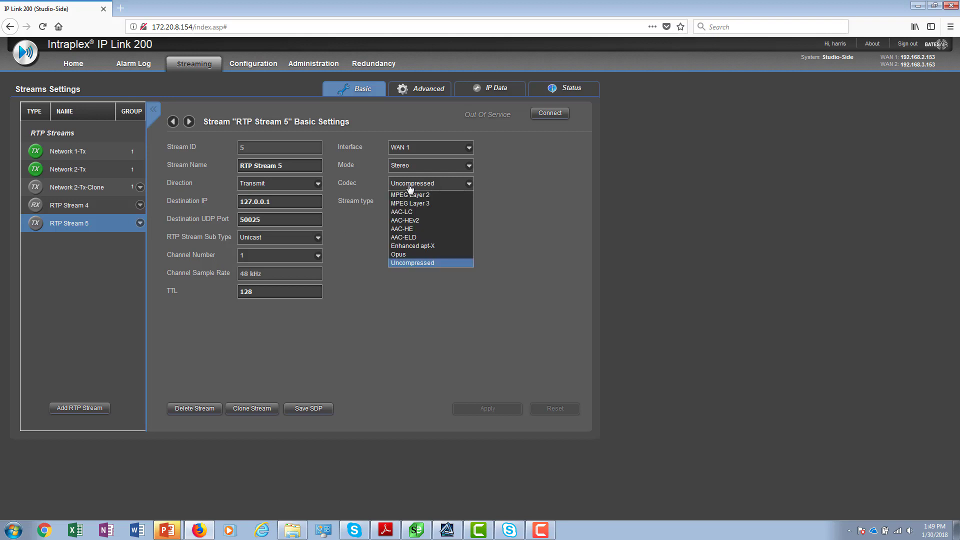
click(410, 255)
click(467, 407)
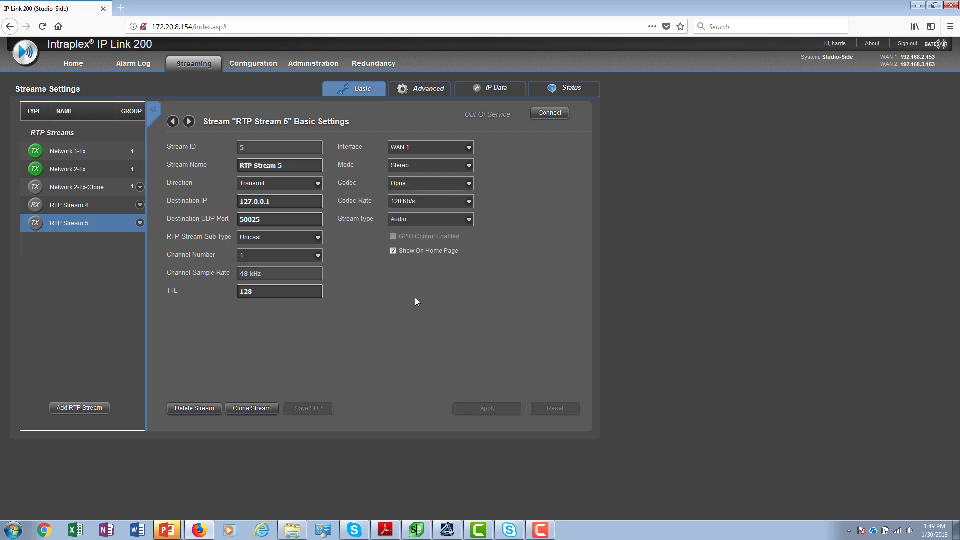
Set RTP Stream 5's PCM Interval to 10ms on the Advanced tab, apply, and verify it
click(416, 94)
click(402, 149)
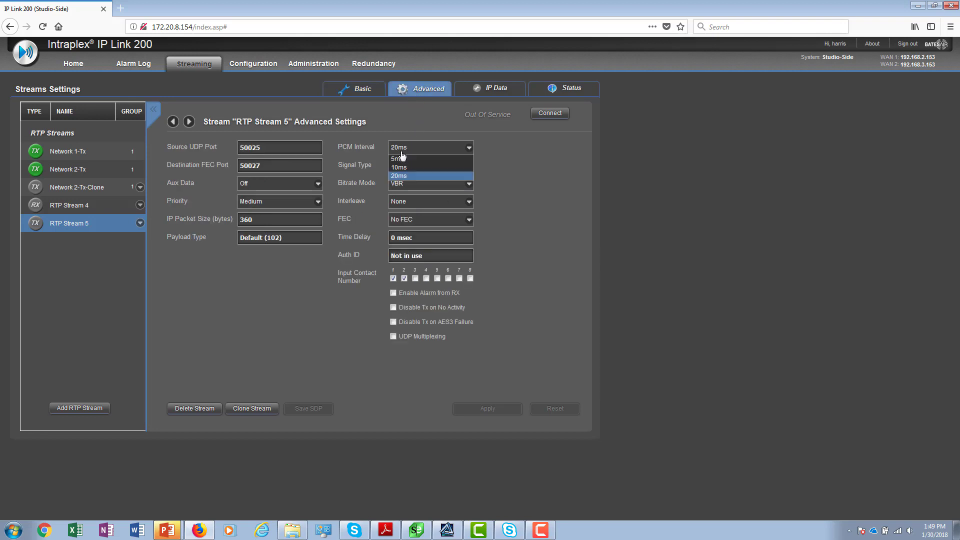
click(400, 167)
click(485, 408)
click(418, 152)
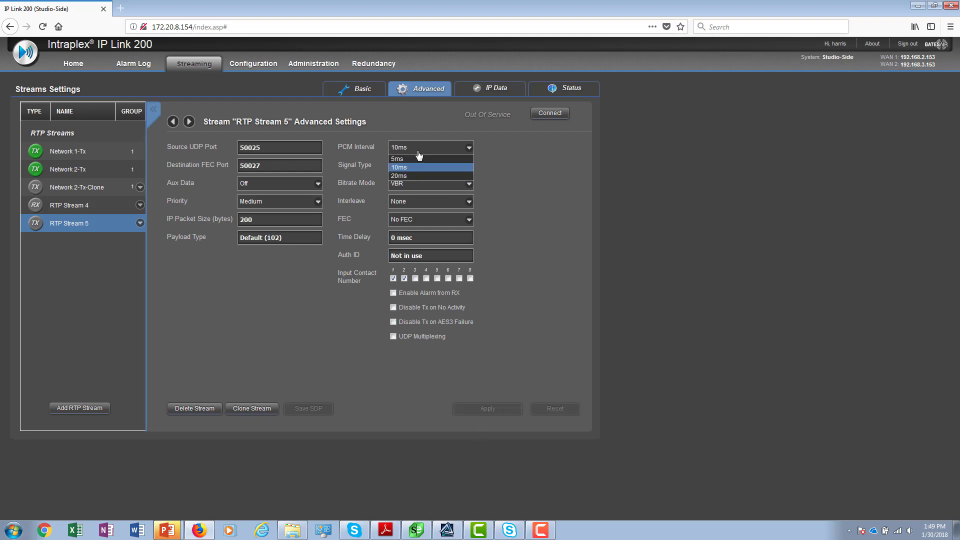
click(422, 167)
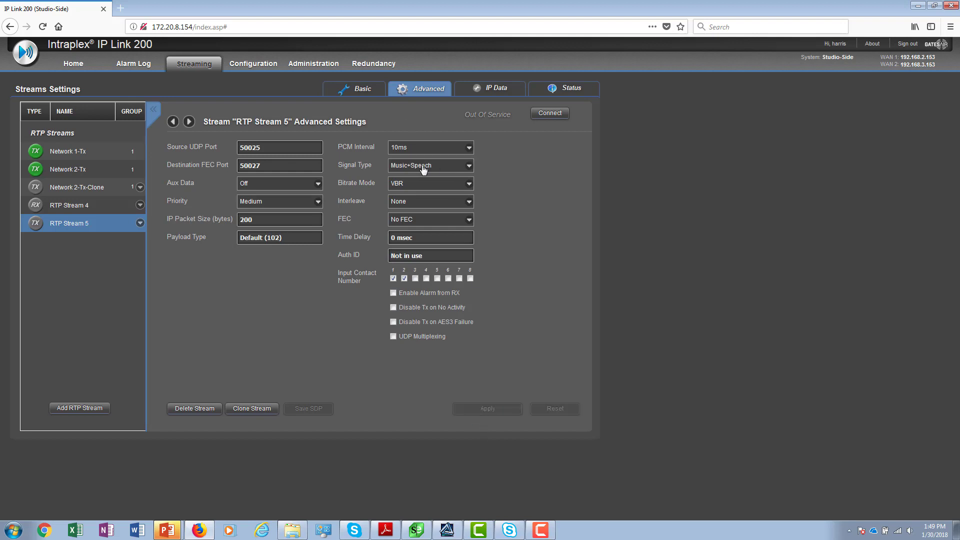
click(400, 151)
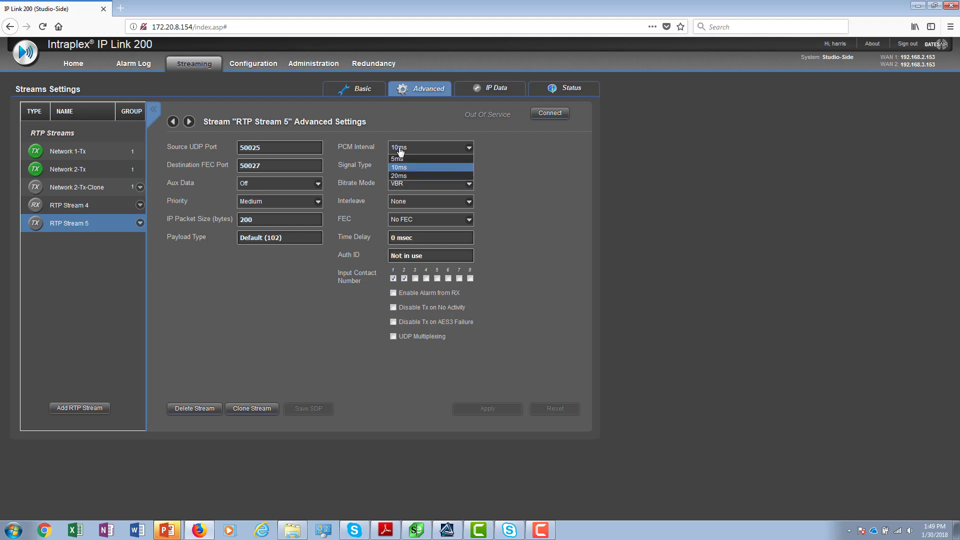
click(526, 193)
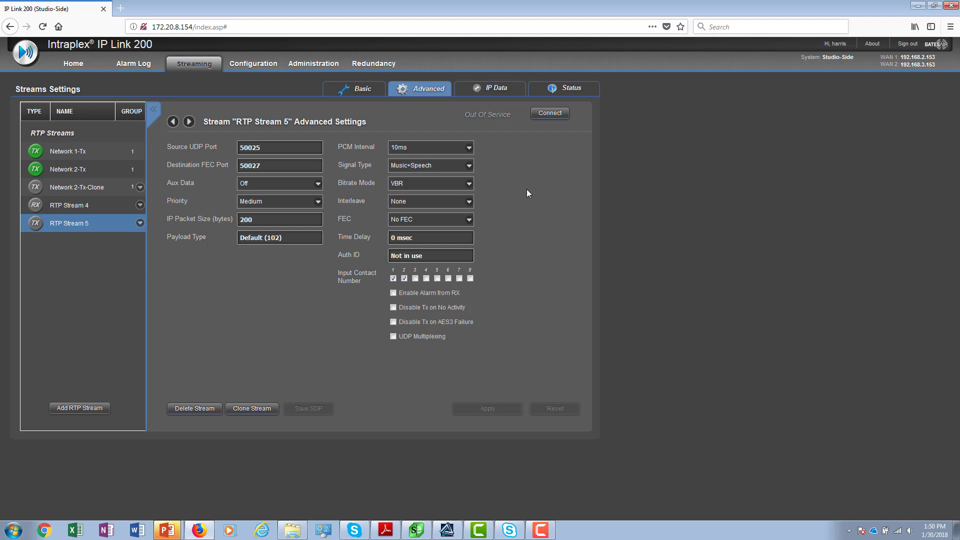
click(369, 91)
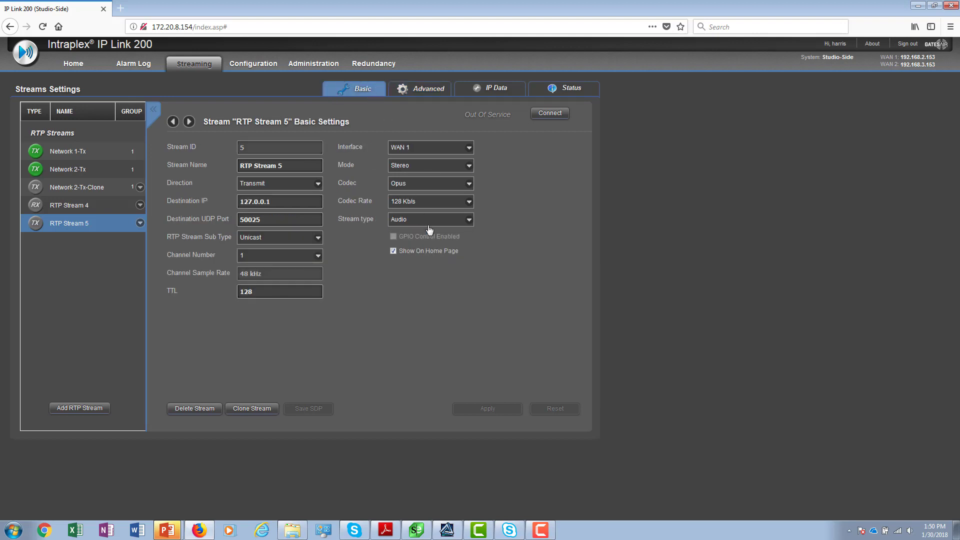
click(429, 224)
click(430, 240)
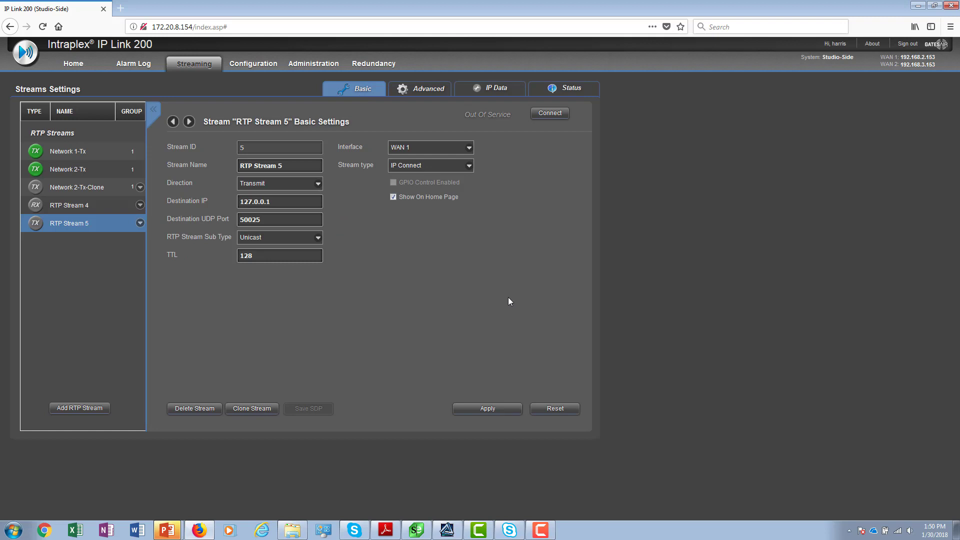
click(423, 168)
click(424, 177)
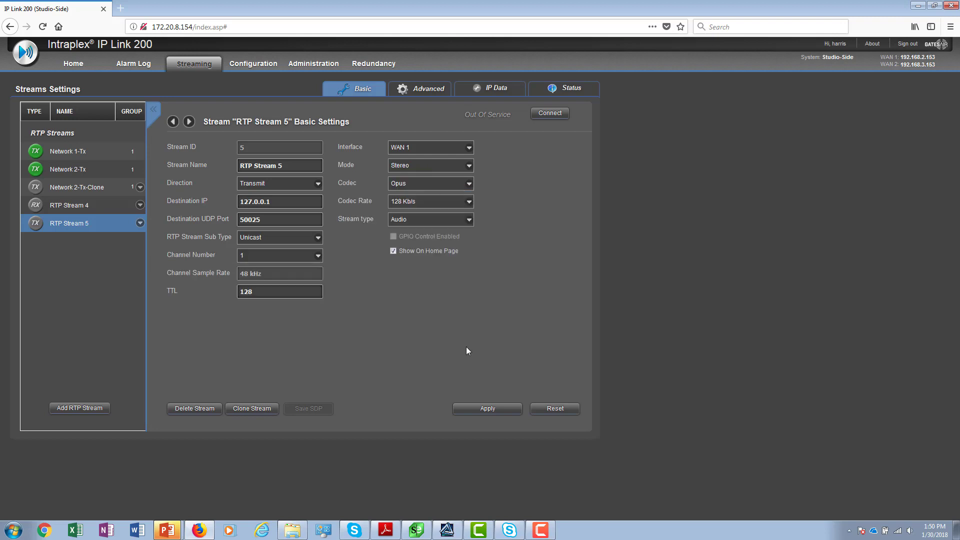
click(477, 418)
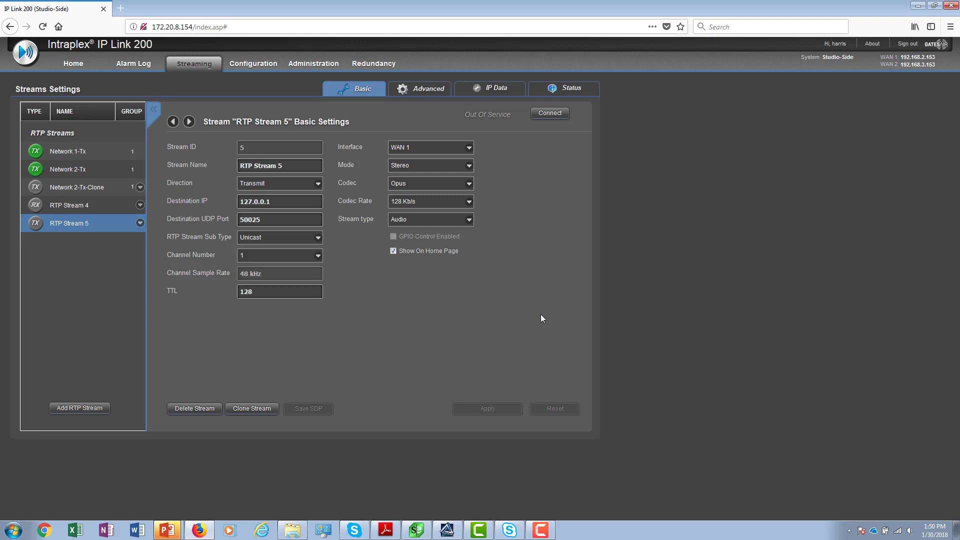
Open RTP Stream 4's IP Data tab and confirm its Data Type stays IP
click(76, 208)
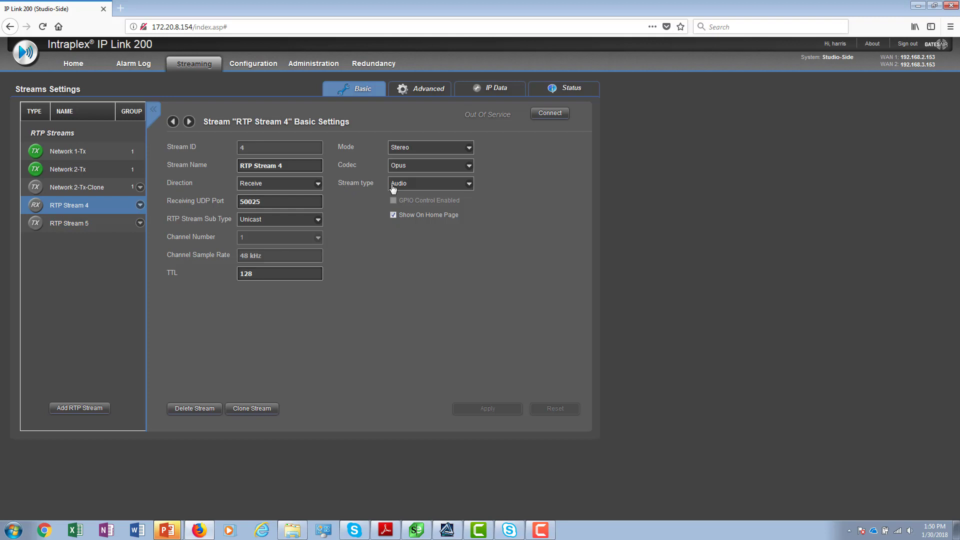
click(502, 95)
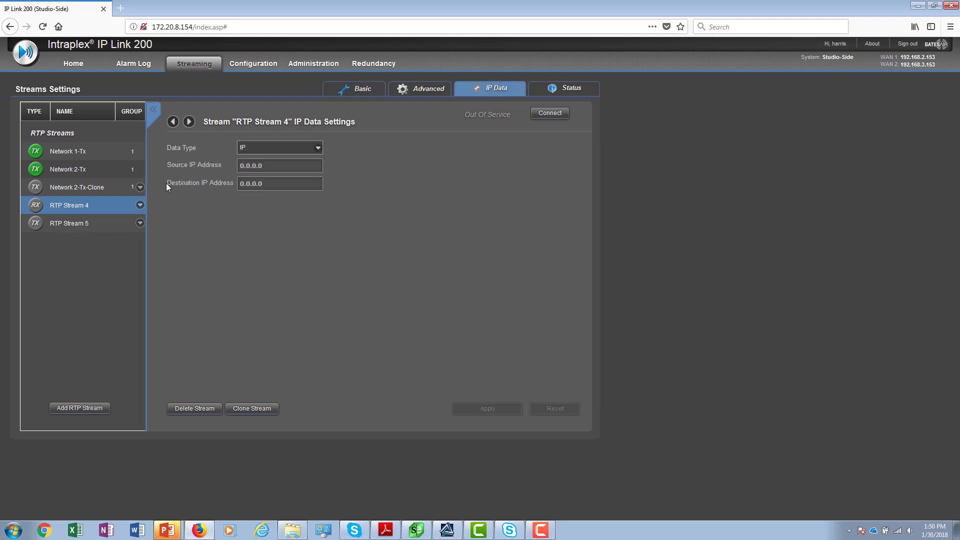
click(262, 151)
click(403, 156)
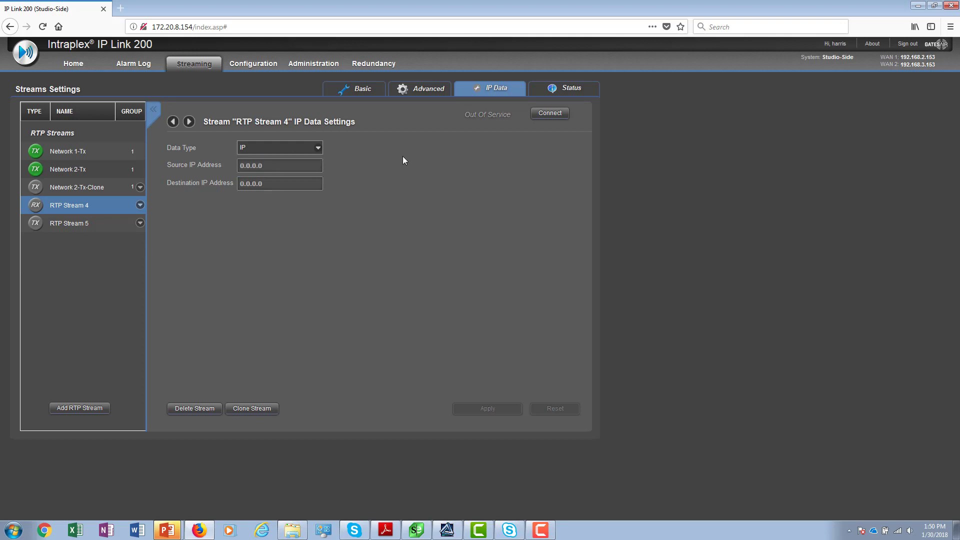